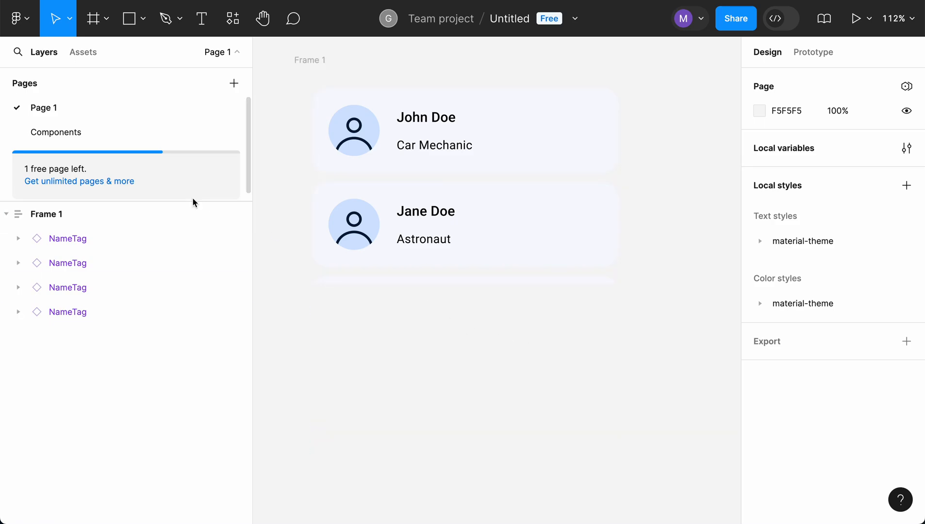
- Add a variant to the NameTag main component on the Components page
click(86, 133)
click(55, 215)
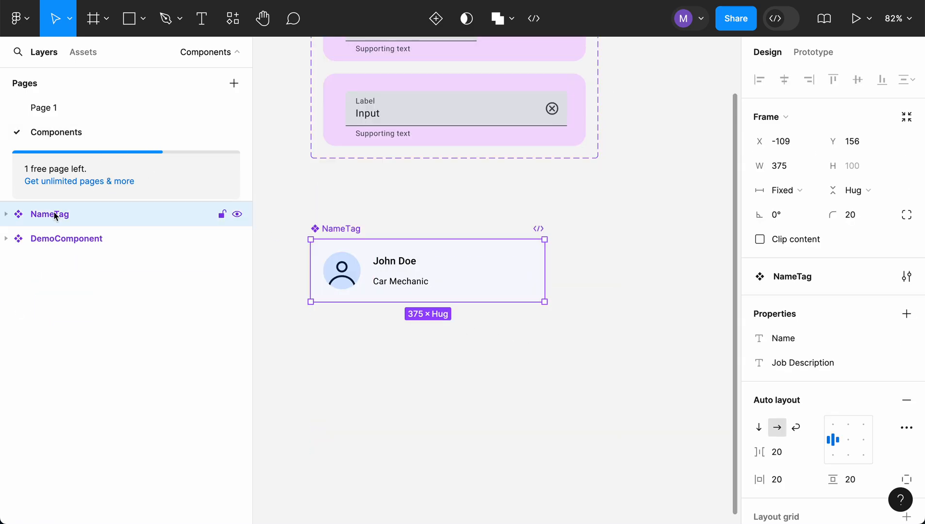
right_click(347, 235)
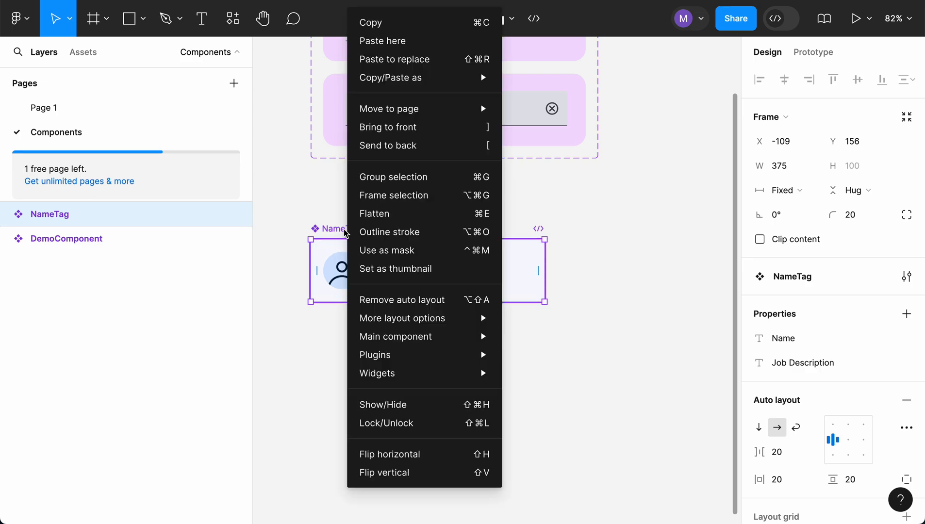
mouse_move(407, 334)
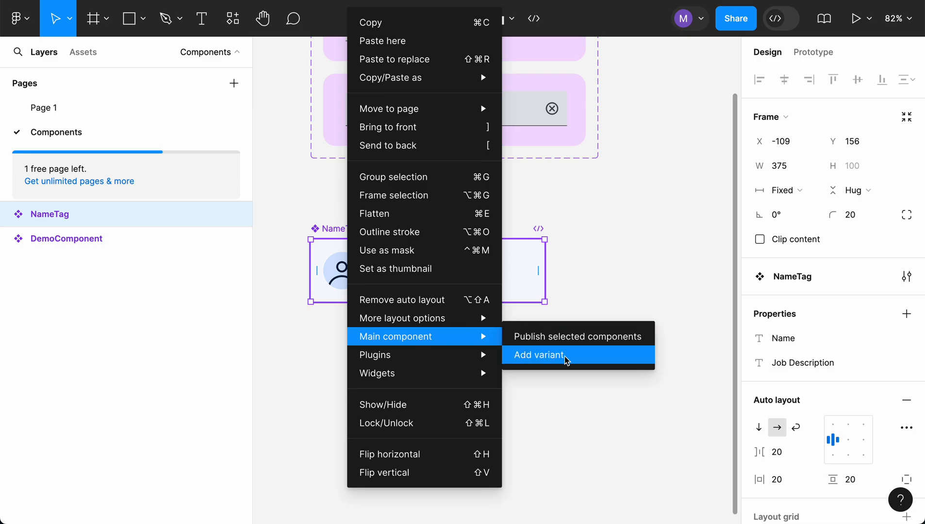
click(539, 355)
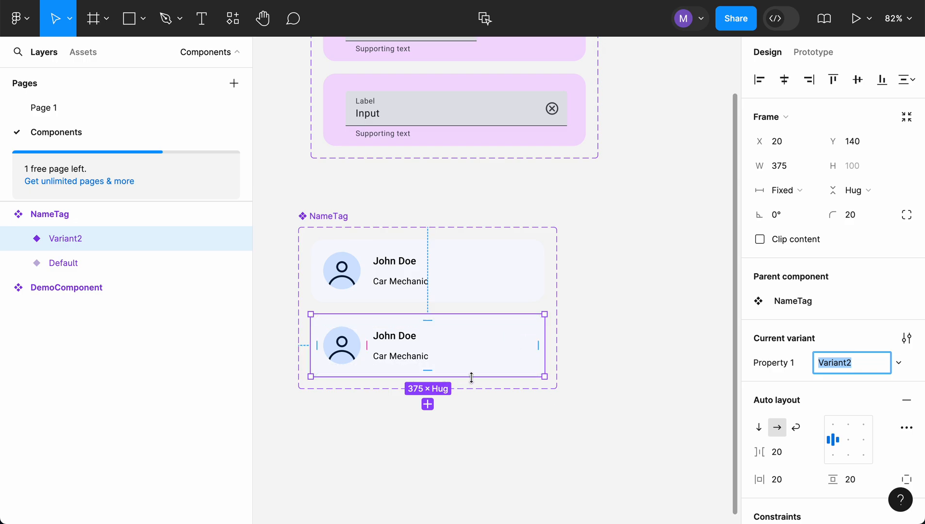
- Stretch the new NameTag variant to a height of about 304 and resize the component set to fit its contents
drag(471, 377, 492, 504)
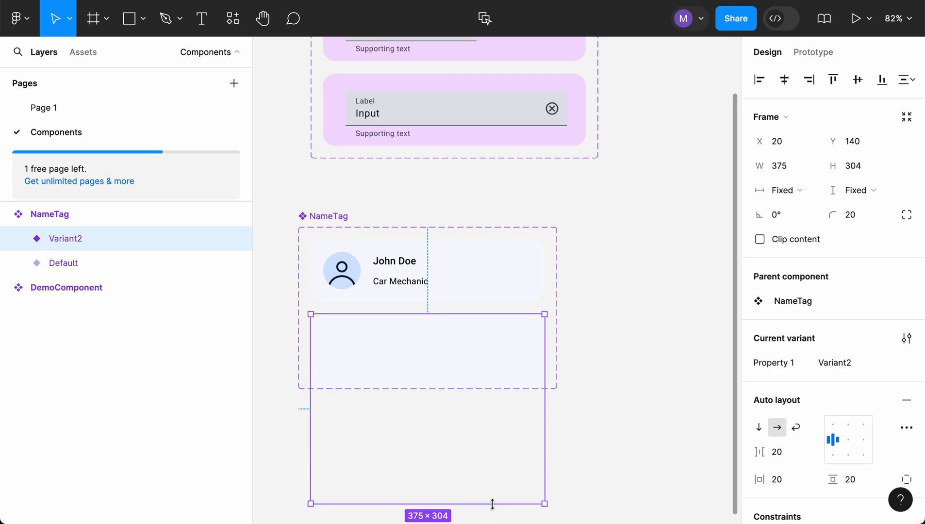
click(331, 217)
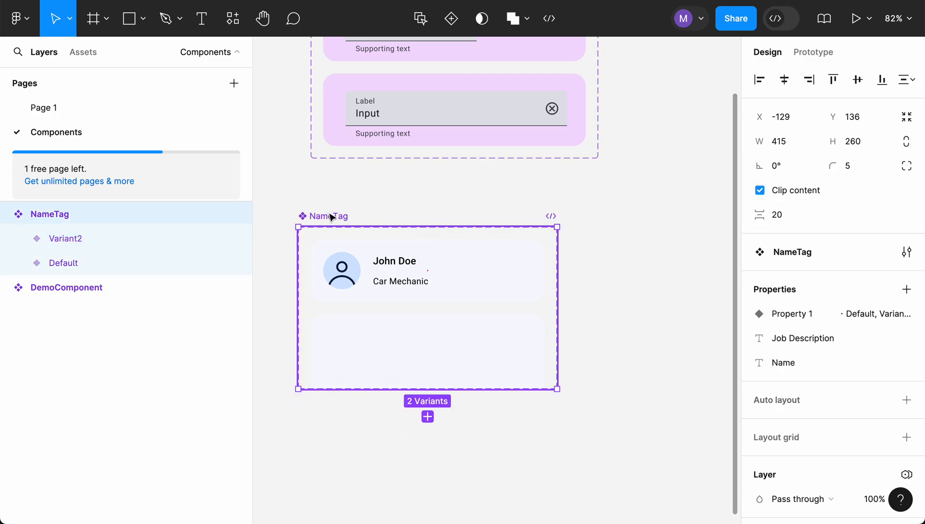
click(907, 121)
scroll(665, 336, down, 5)
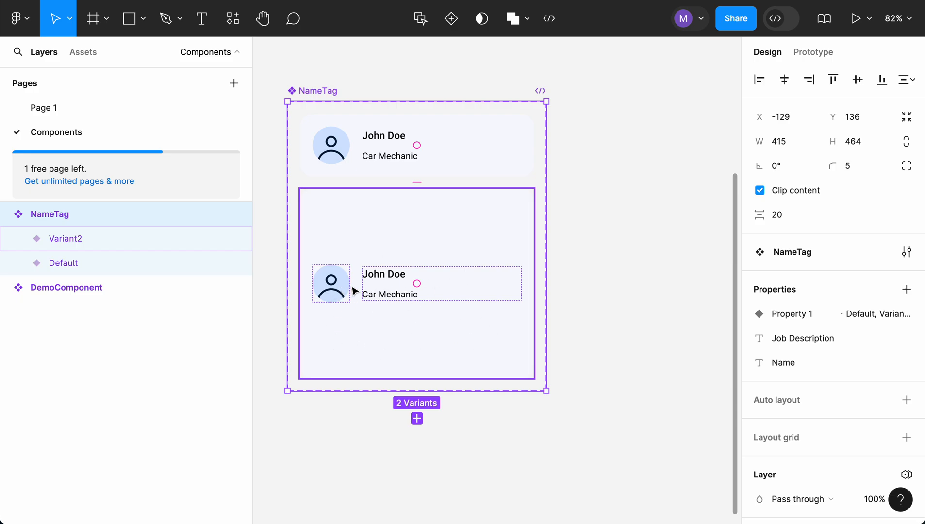
- Wrap the Generic avatar and NameBlock layers of Variant2 together in a new frame
click(17, 239)
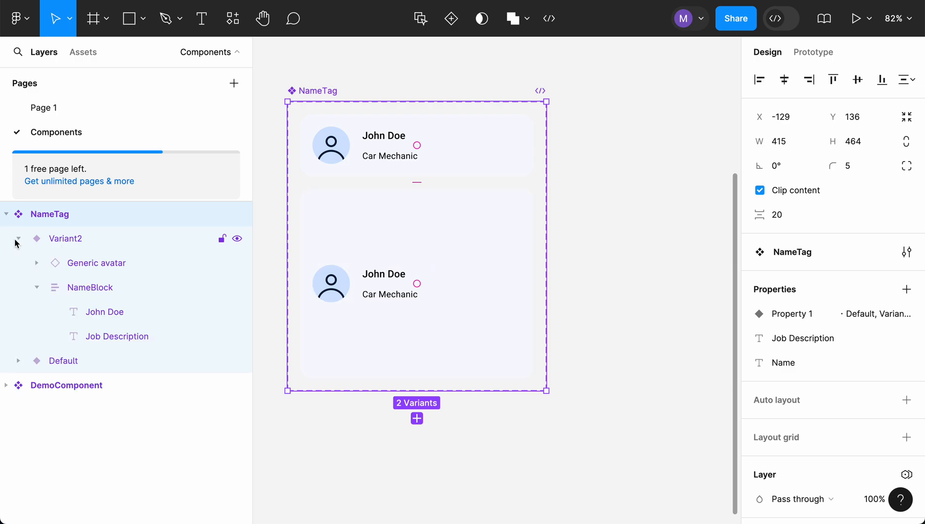
click(90, 264)
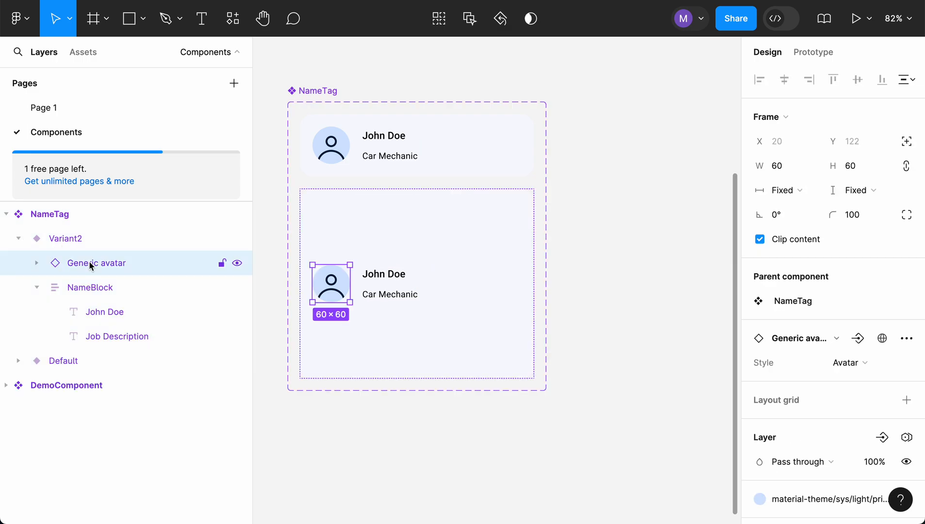
click(101, 287)
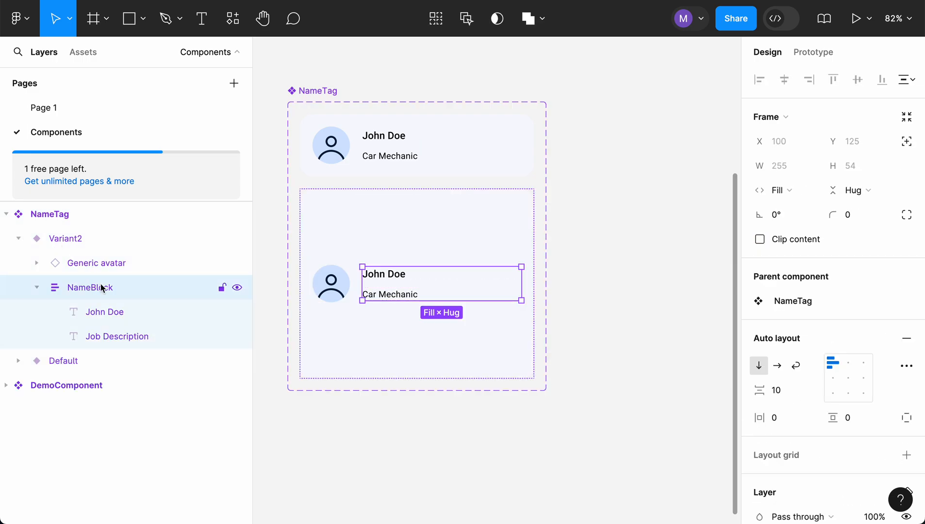
click(105, 265)
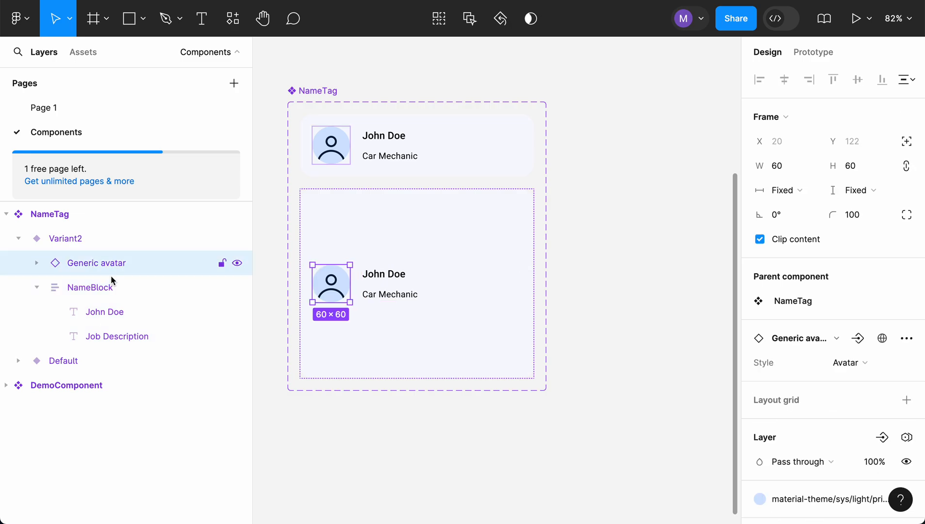
shift+click(112, 298)
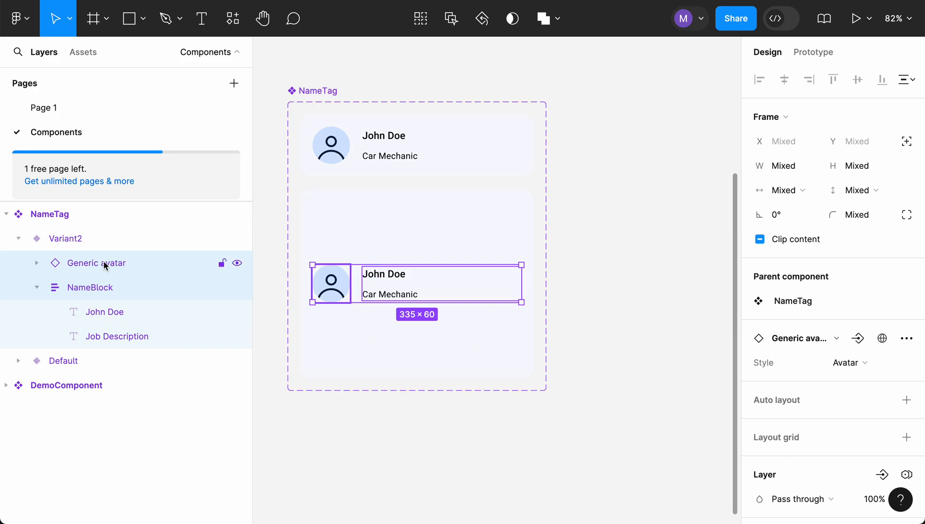
right_click(343, 287)
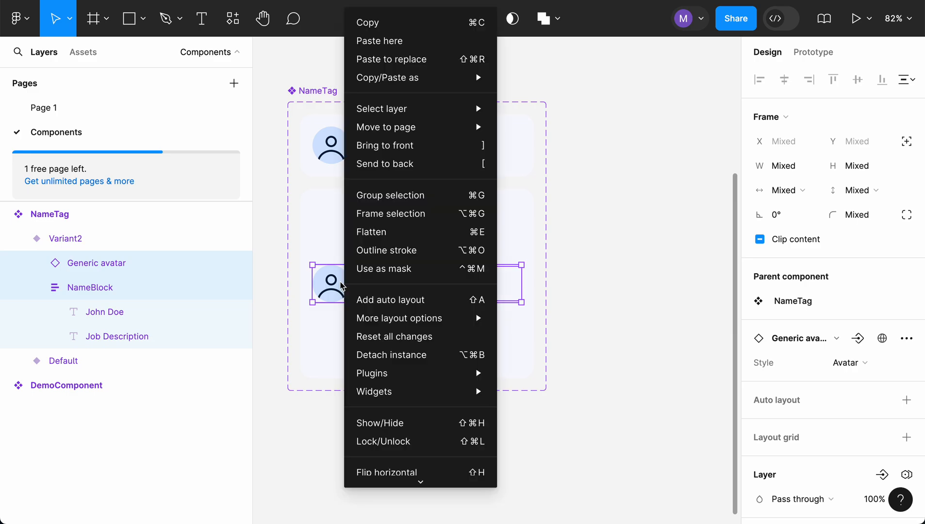
click(389, 216)
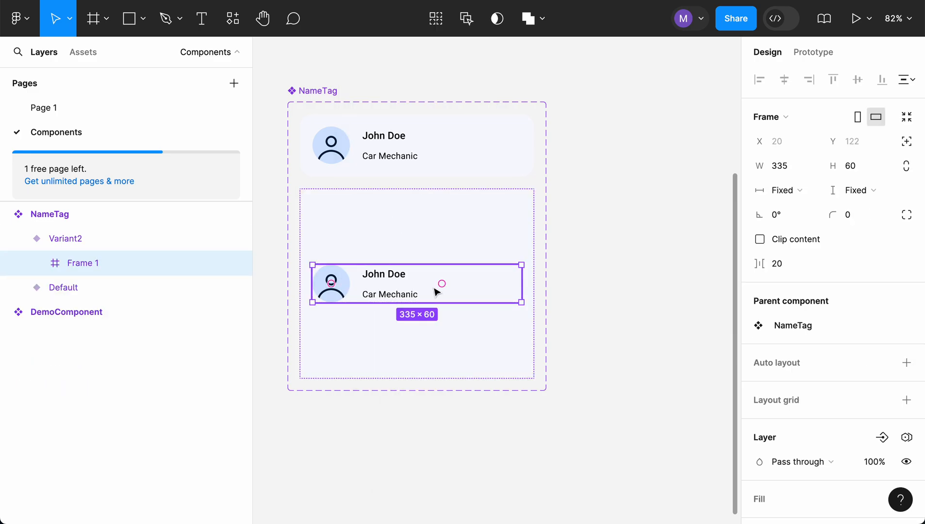
- Change Variant2's auto layout to vertical direction with top-left alignment
click(419, 210)
key(shift+a)
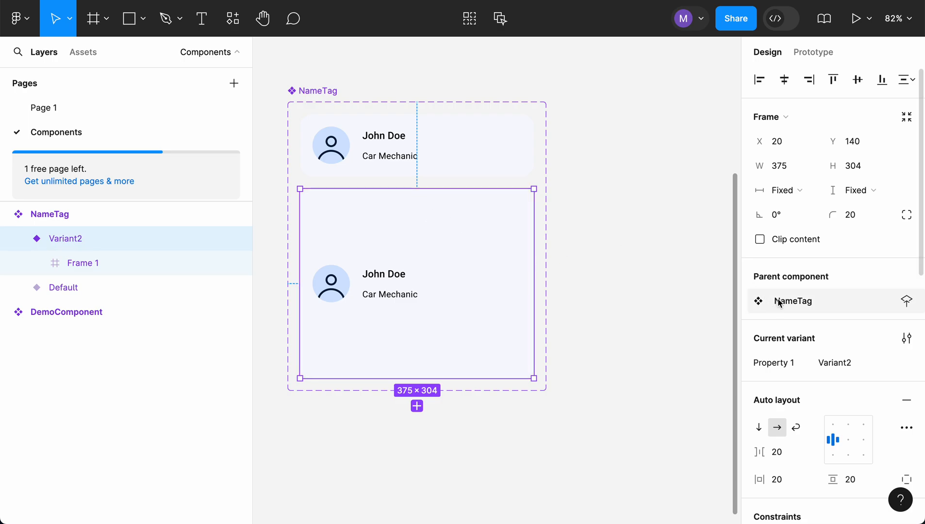
scroll(807, 221, down, 5)
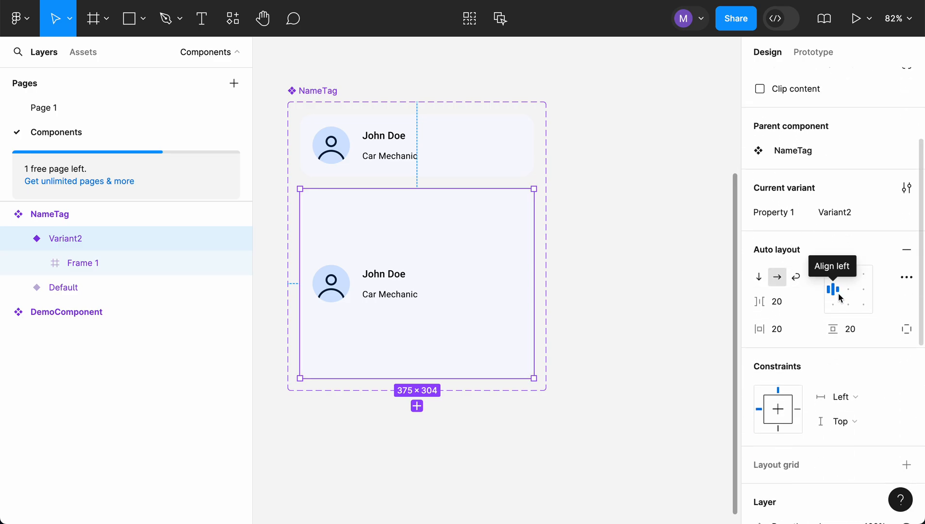
click(778, 281)
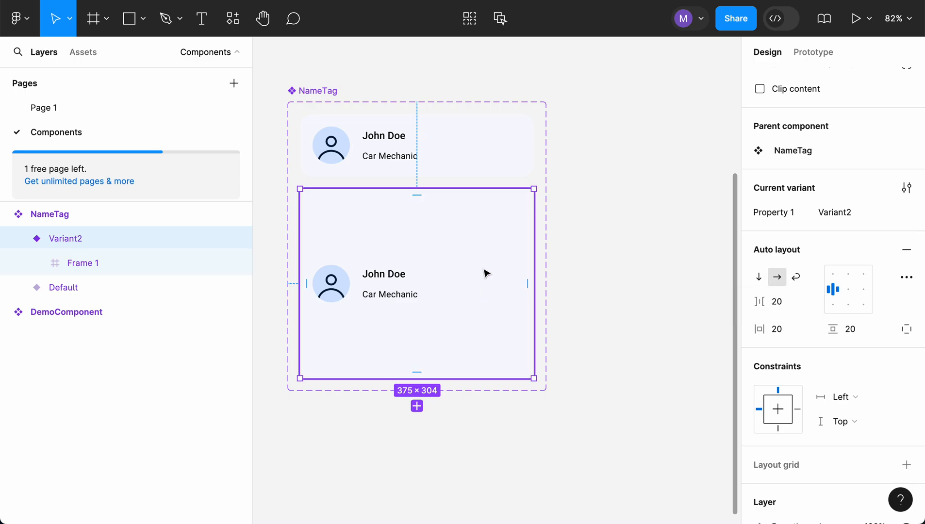
click(759, 278)
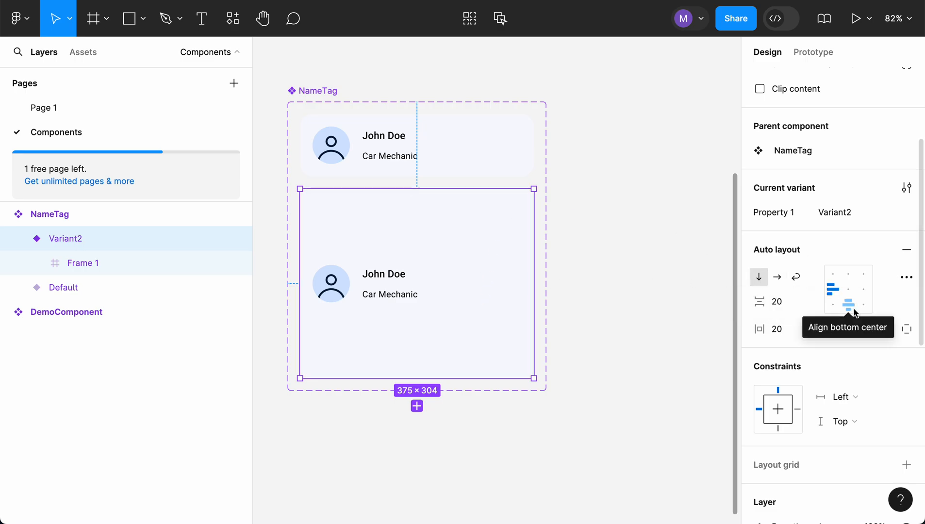
click(833, 277)
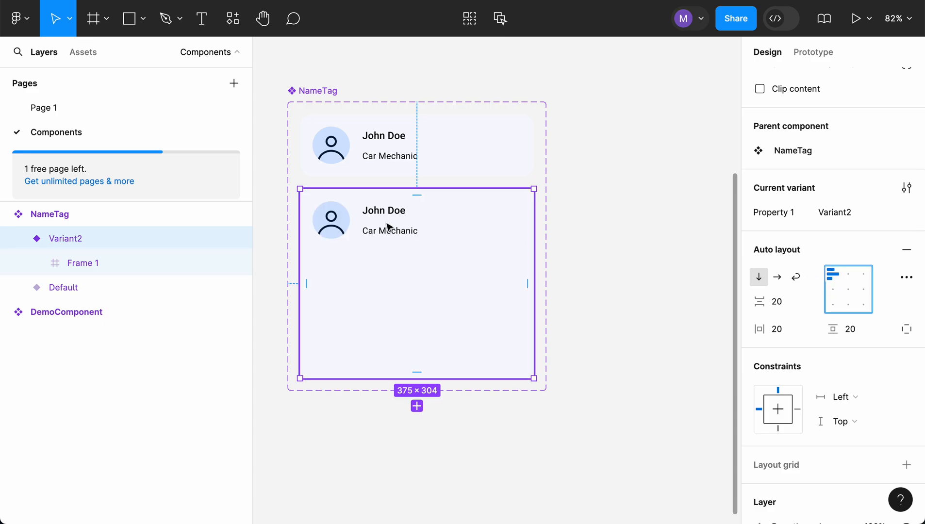
- Add a text layer reading "Text" below the avatar and name frame inside Variant2
click(92, 267)
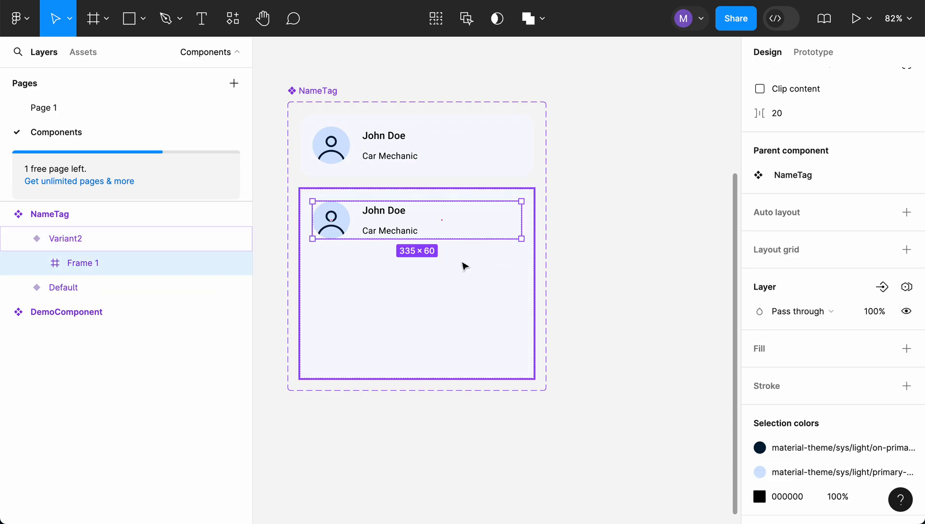
click(202, 22)
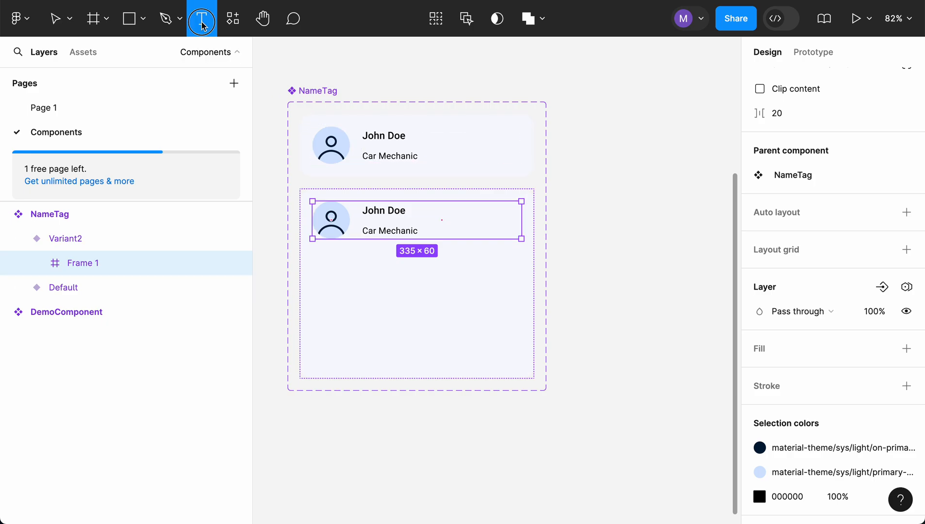
click(322, 264)
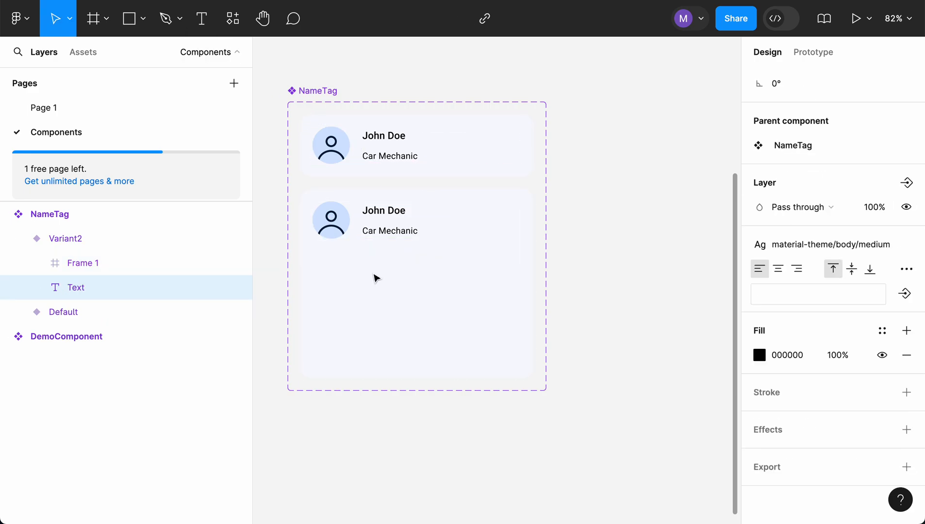
text(Text)
key(Escape)
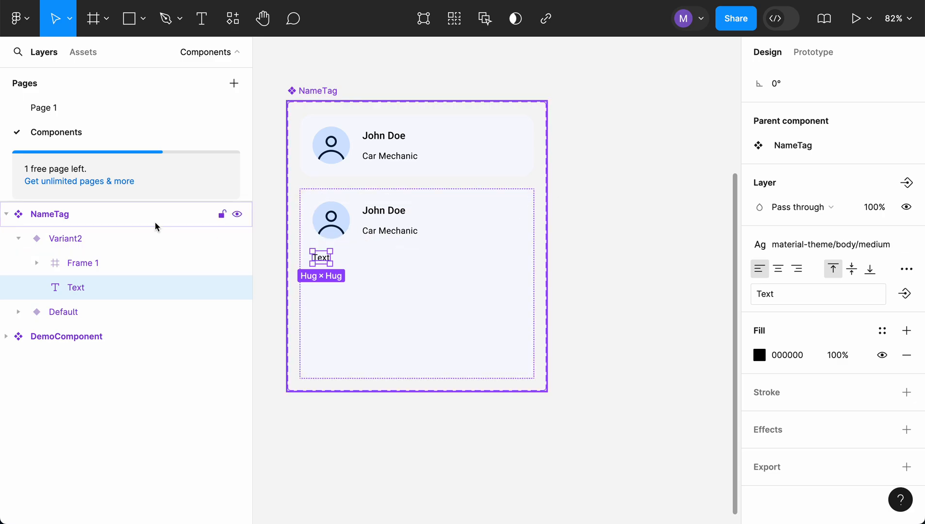
click(116, 240)
click(91, 265)
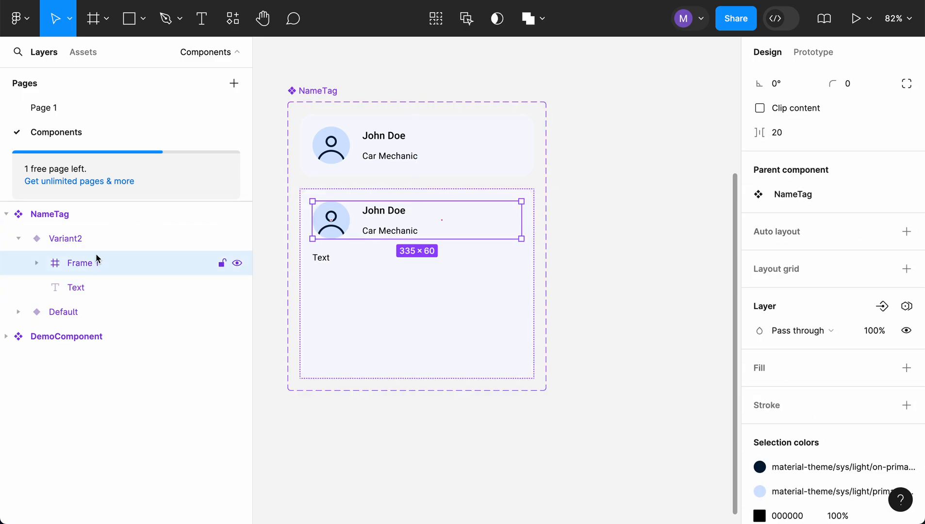
click(98, 238)
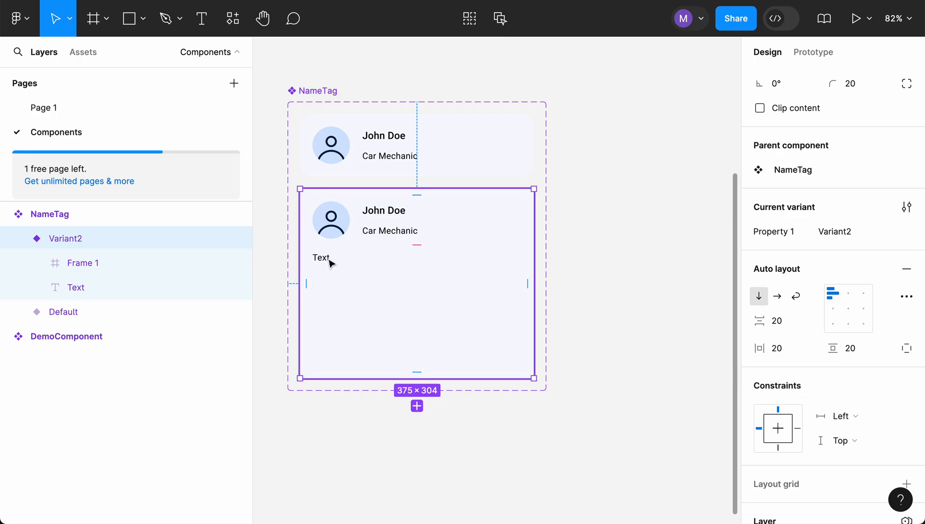
- Set the new text layer in Variant2 to Fill container both horizontally and vertically
click(75, 288)
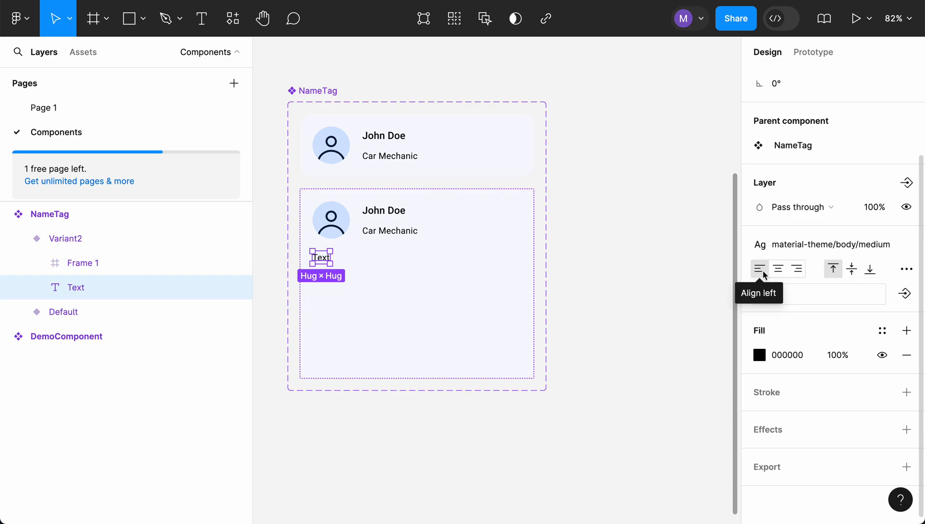
scroll(811, 295, up, 3)
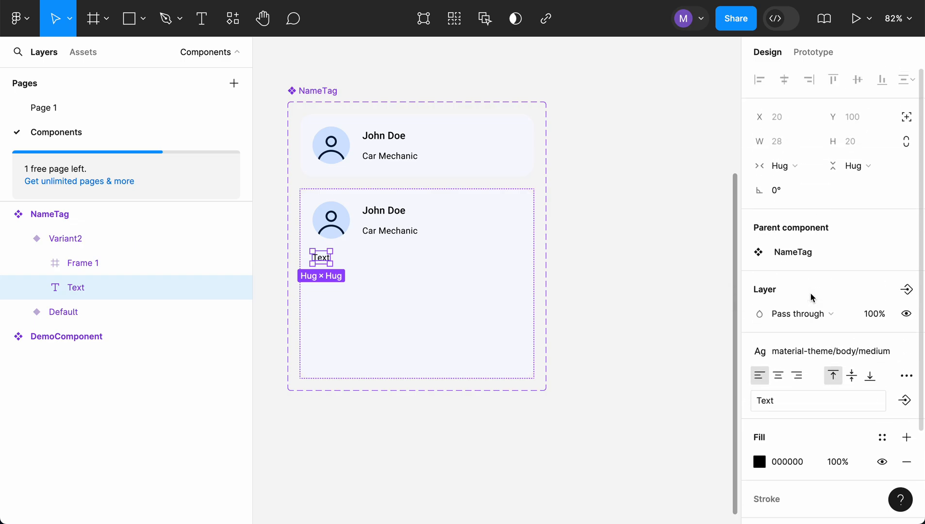
click(811, 167)
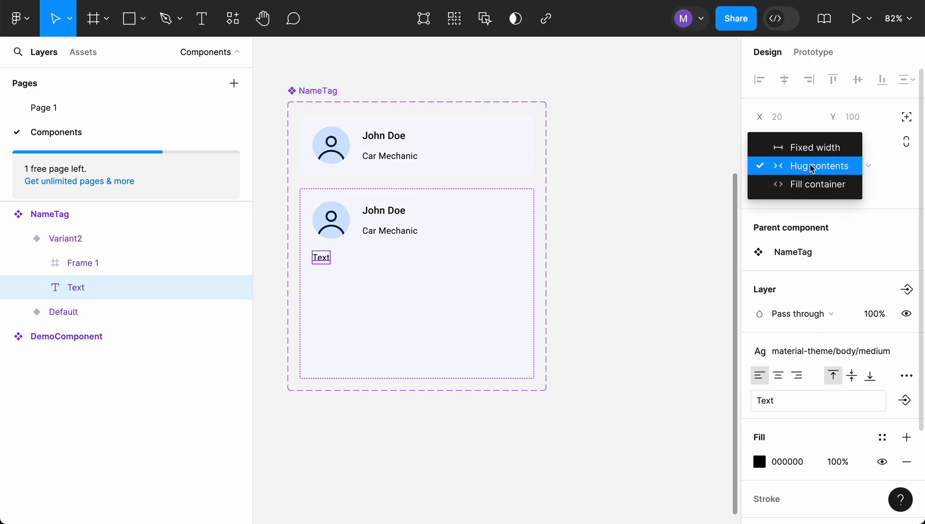
click(813, 187)
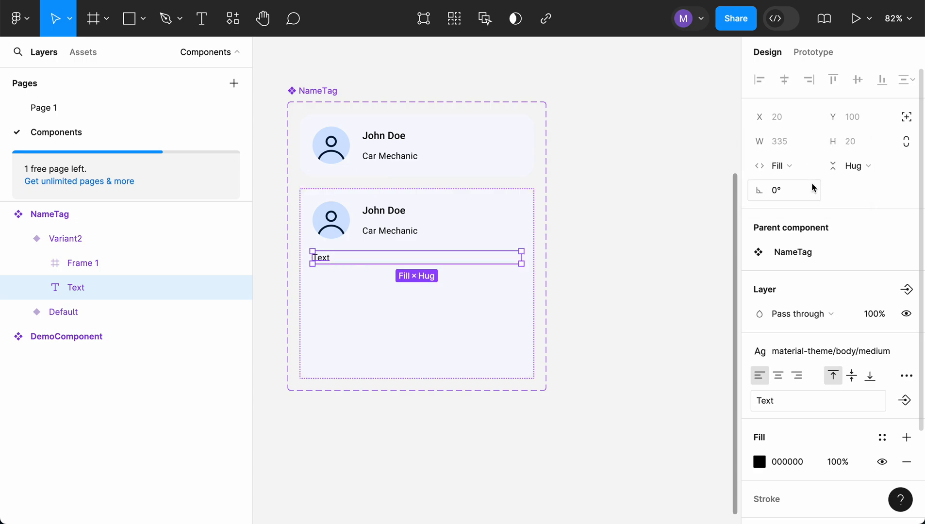
click(880, 168)
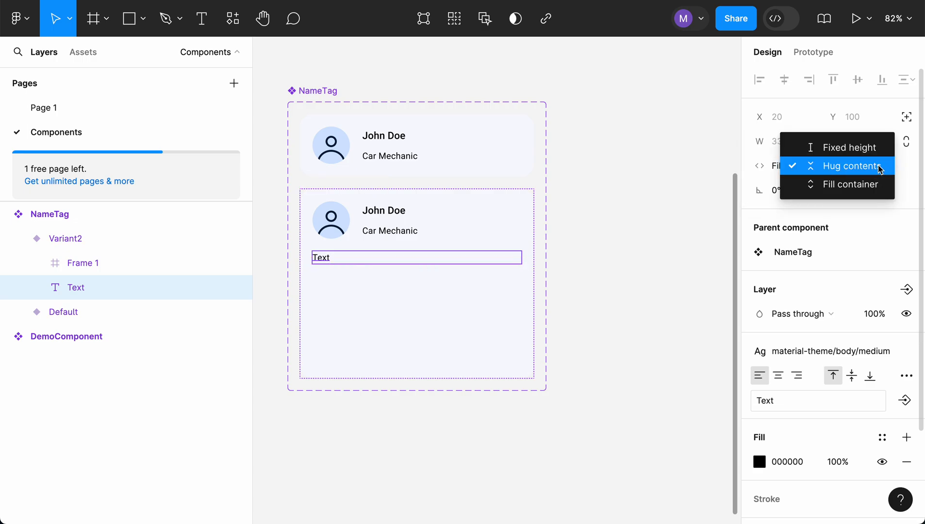
click(869, 189)
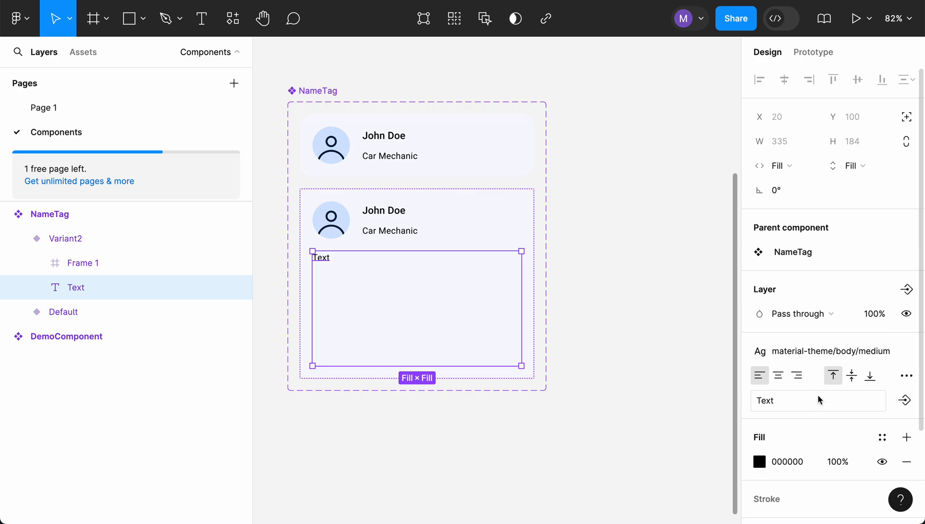
- Turn on text truncation for Variant2's new text layer in its type settings
scroll(821, 401, down, 2)
scroll(821, 401, down, 2)
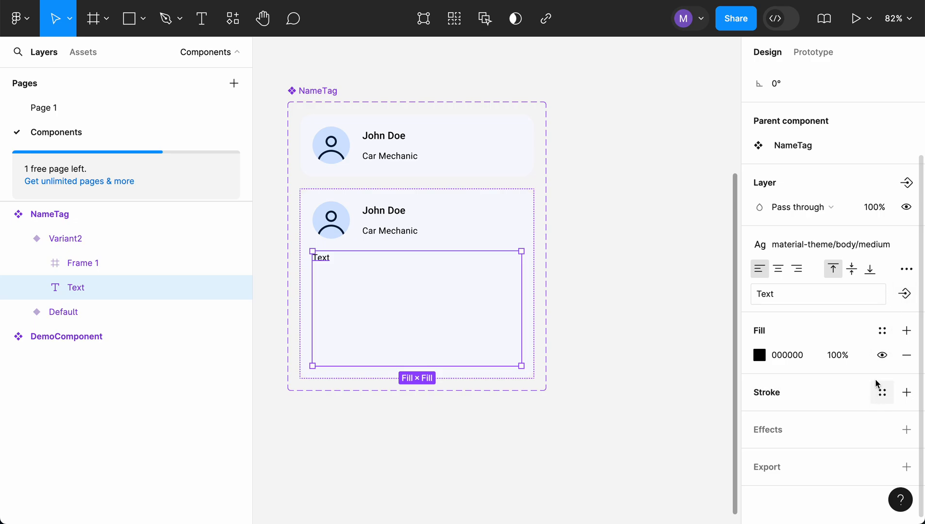
scroll(835, 297, up, 2)
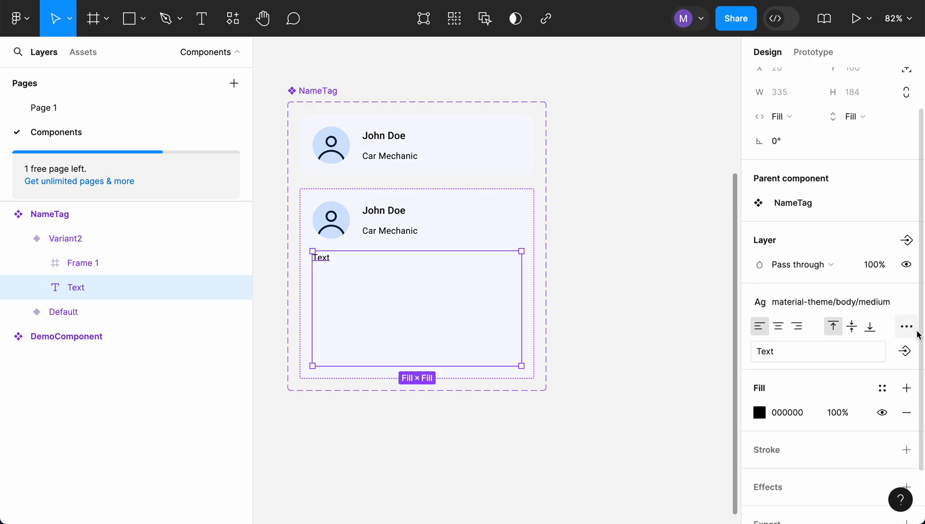
click(911, 329)
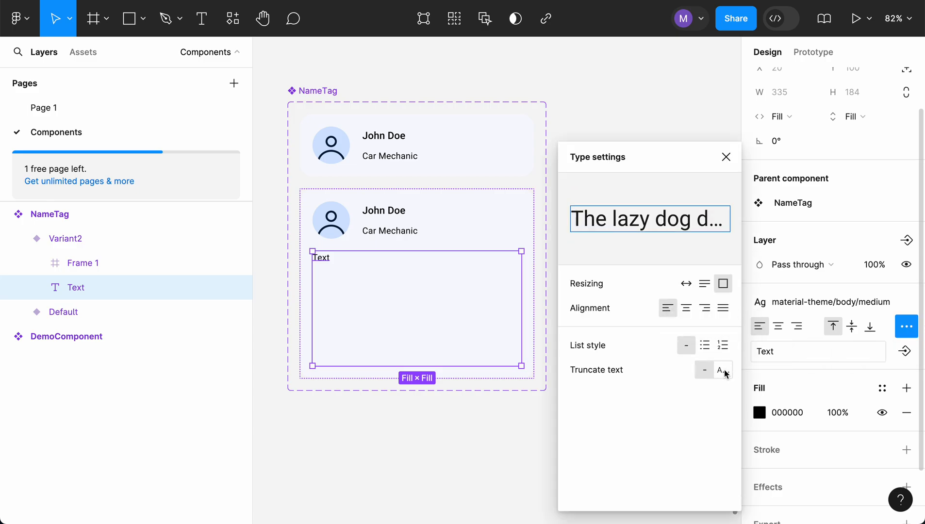
click(723, 371)
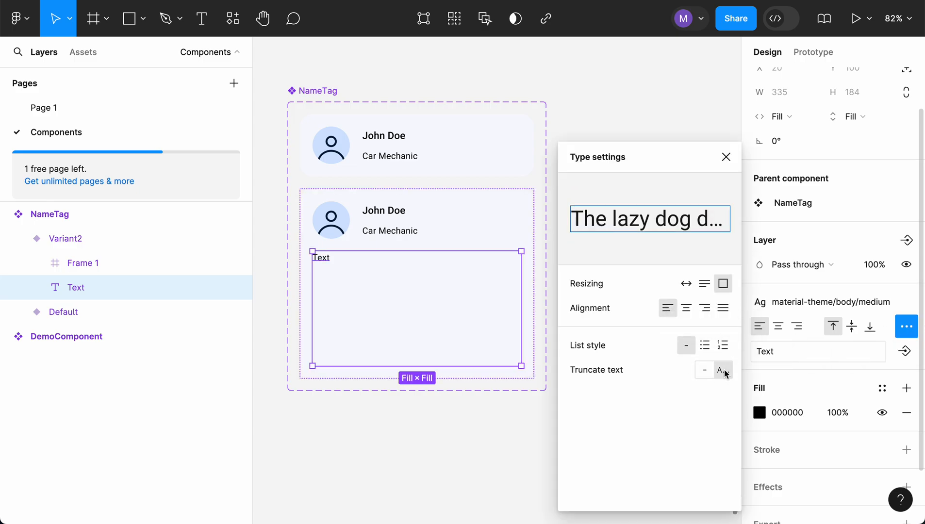
- Select Variant2's text layer below the avatar and name, and search the plugins for "Lorem"
click(492, 415)
click(401, 298)
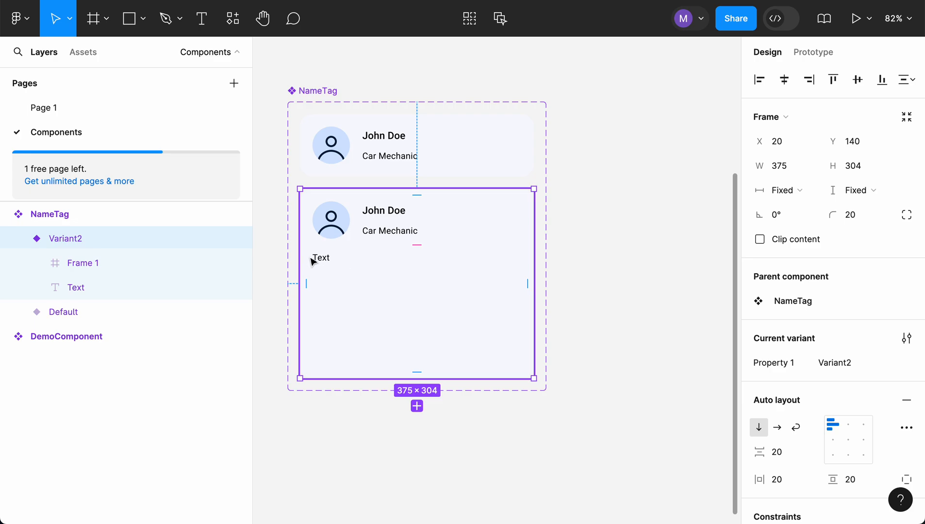
click(127, 287)
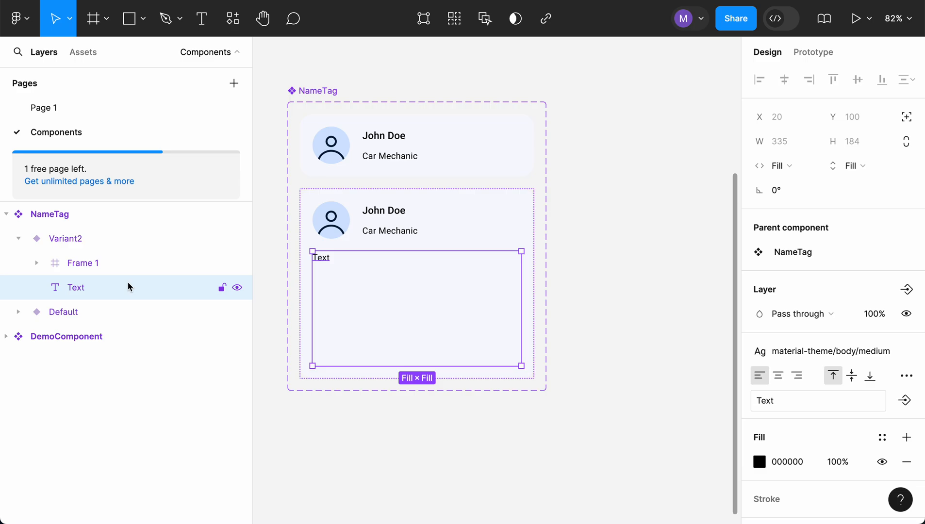
click(29, 21)
mouse_move(53, 258)
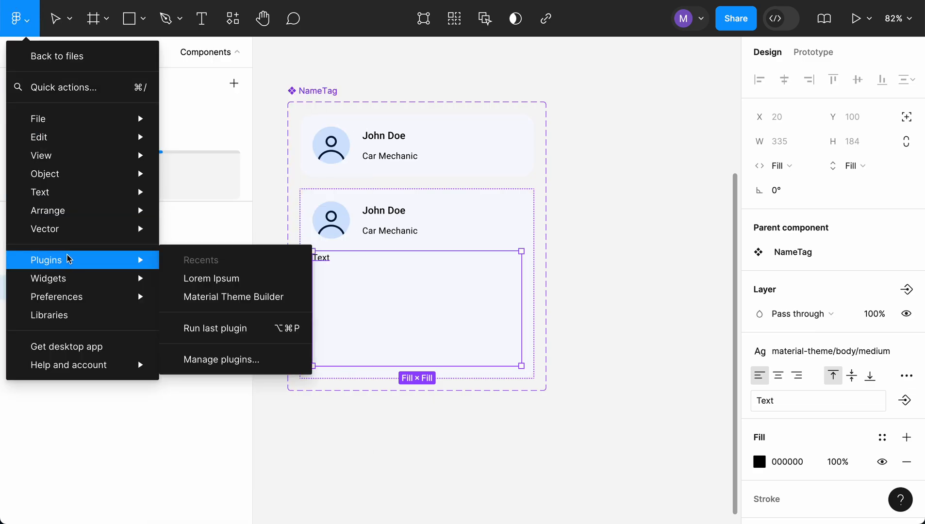
click(234, 359)
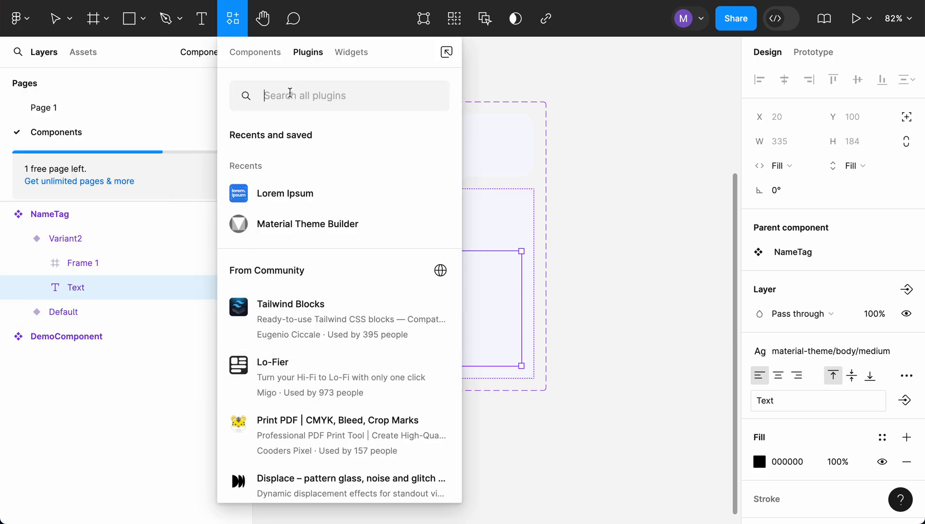
click(289, 92)
text(Lorem)
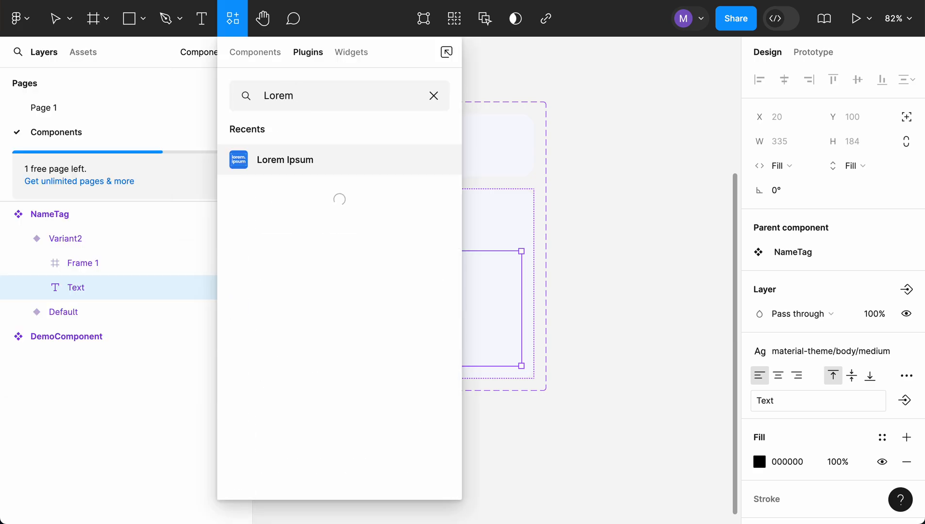
- Run the Lorem Ipsum plugin and auto-generate classic placeholder text that fits the frame of Variant2's text layer
scroll(347, 358, down, 3)
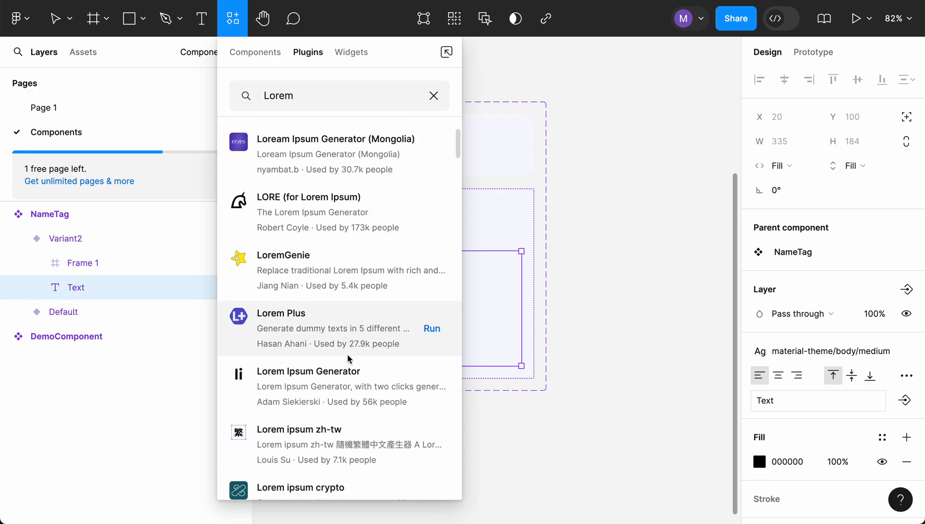
scroll(347, 357, up, 3)
scroll(351, 366, down, 5)
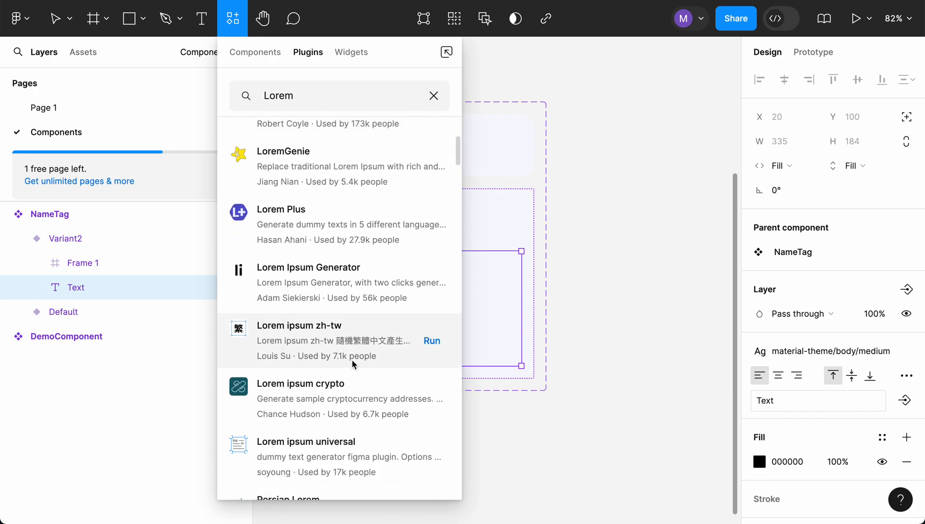
scroll(355, 366, up, 5)
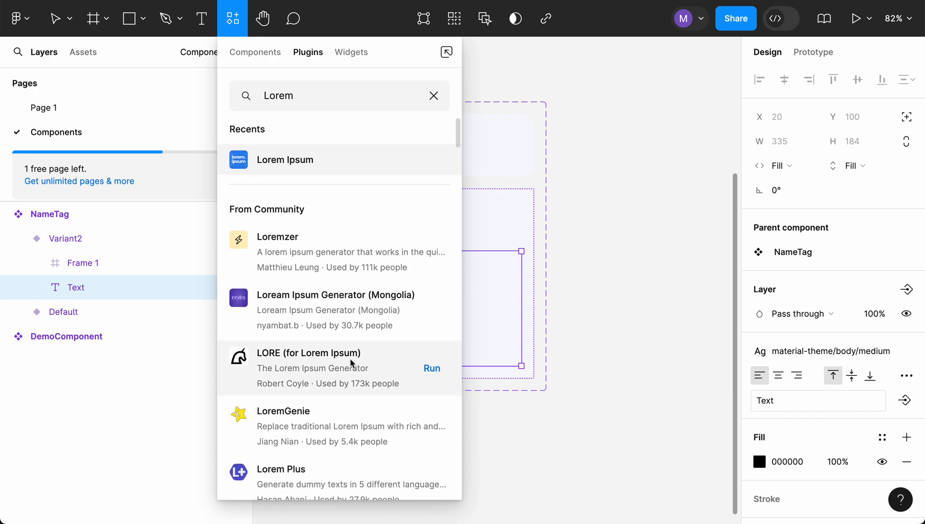
click(287, 164)
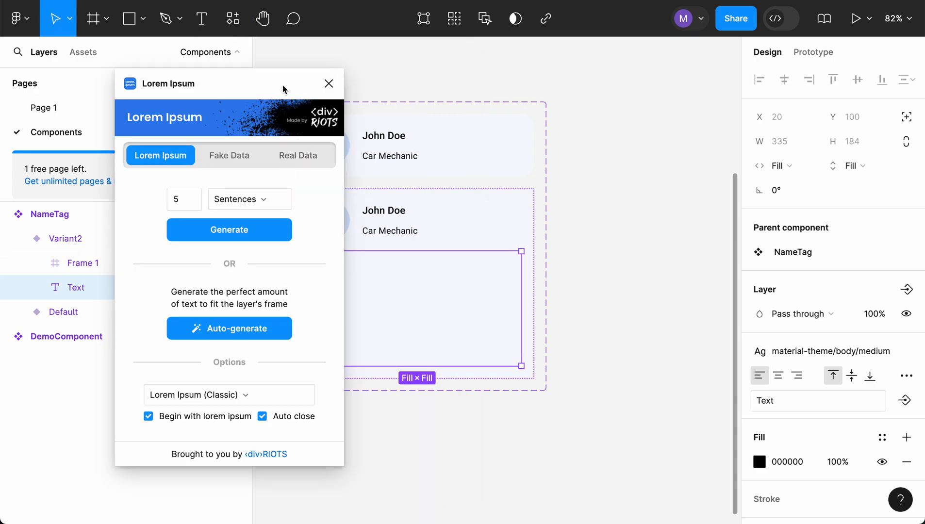
drag(283, 89, 205, 97)
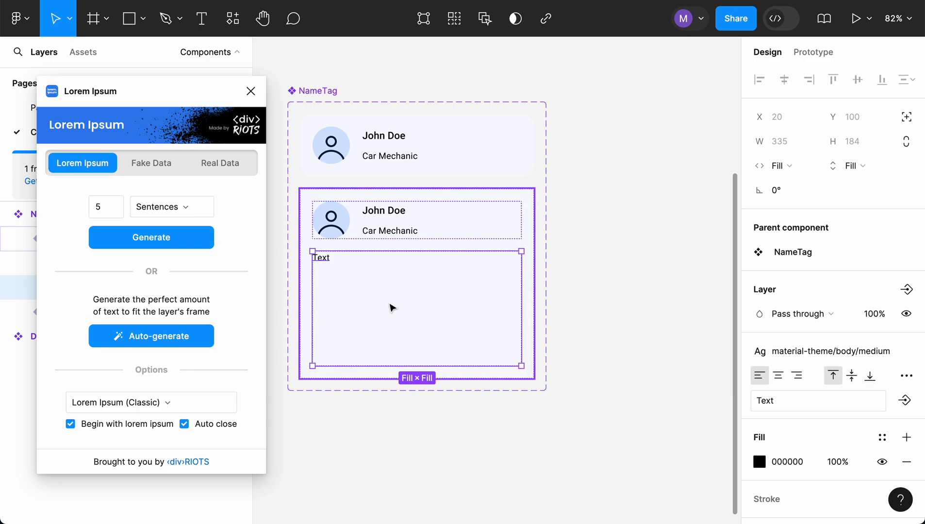
click(158, 337)
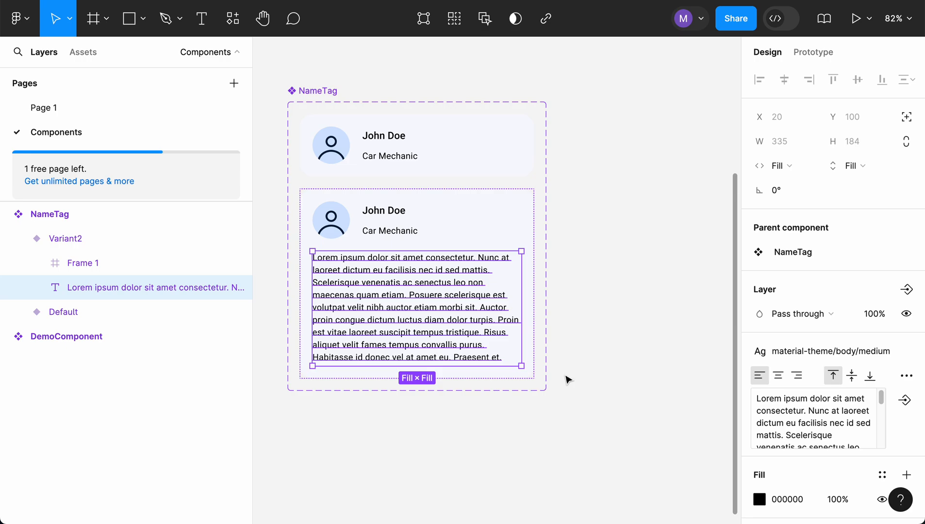
- Rename the NameTag component's variant property "Property 1" to "Type"
click(75, 314)
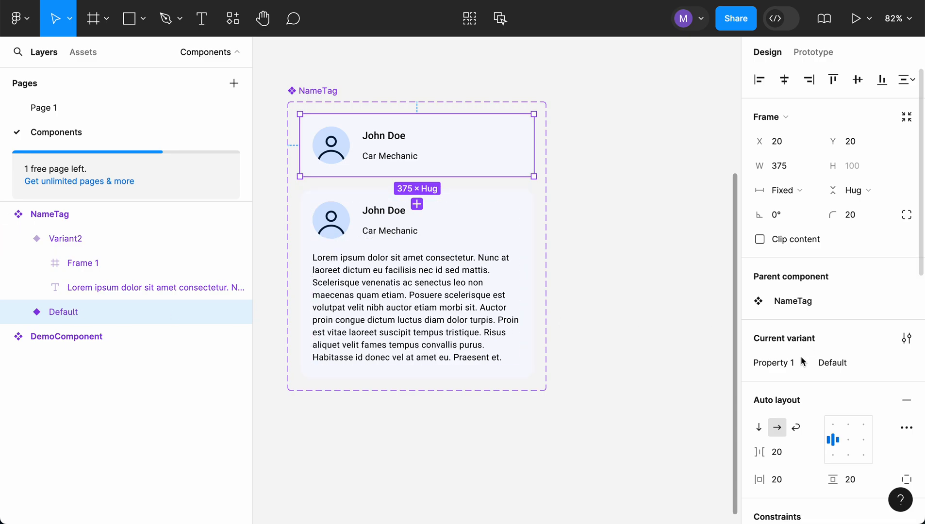
double_click(784, 364)
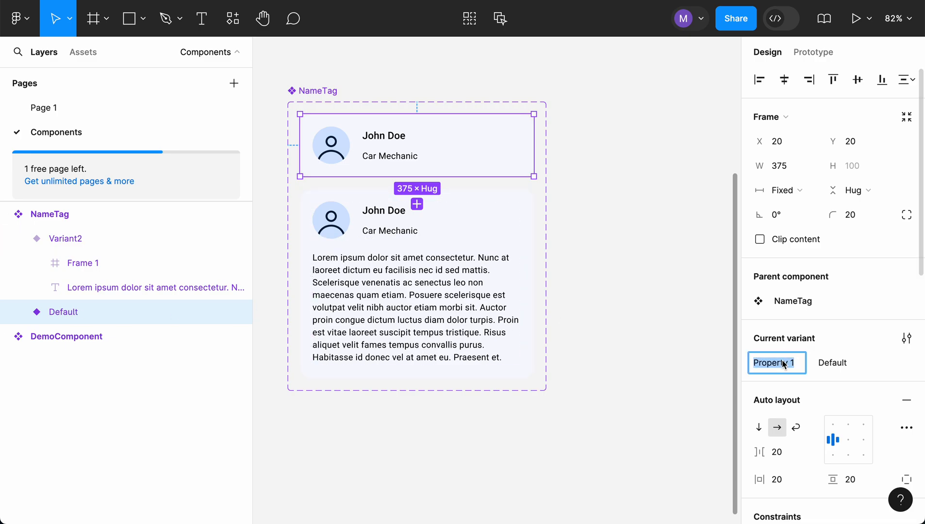
text(Type)
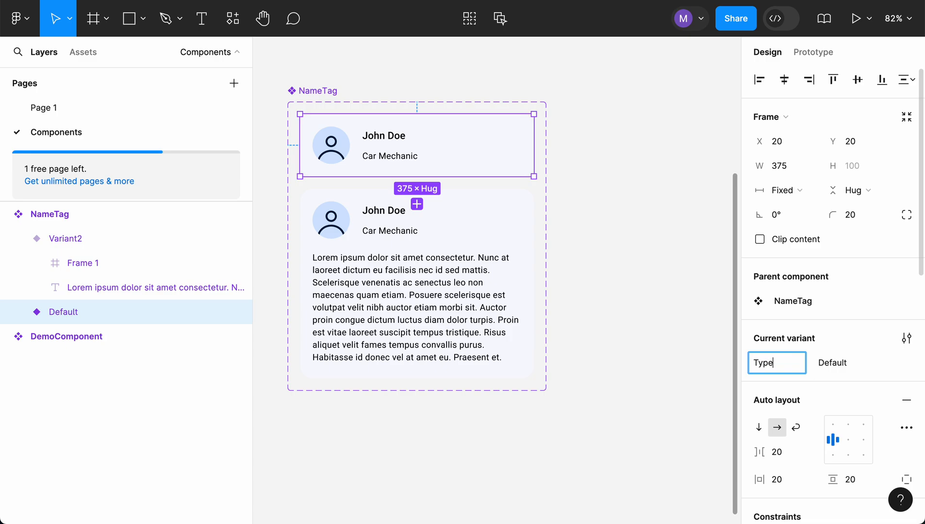
click(842, 366)
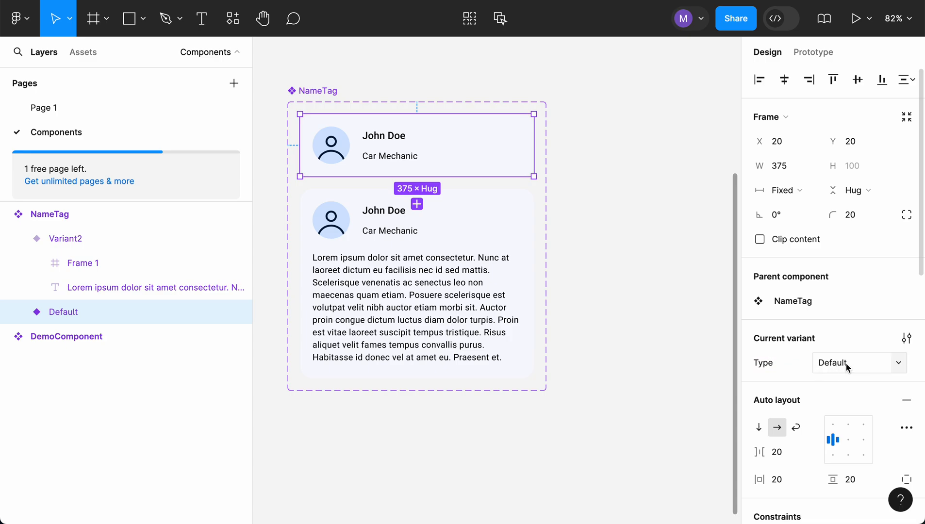
- Set the Type value of the Default variant to "Short"
click(879, 363)
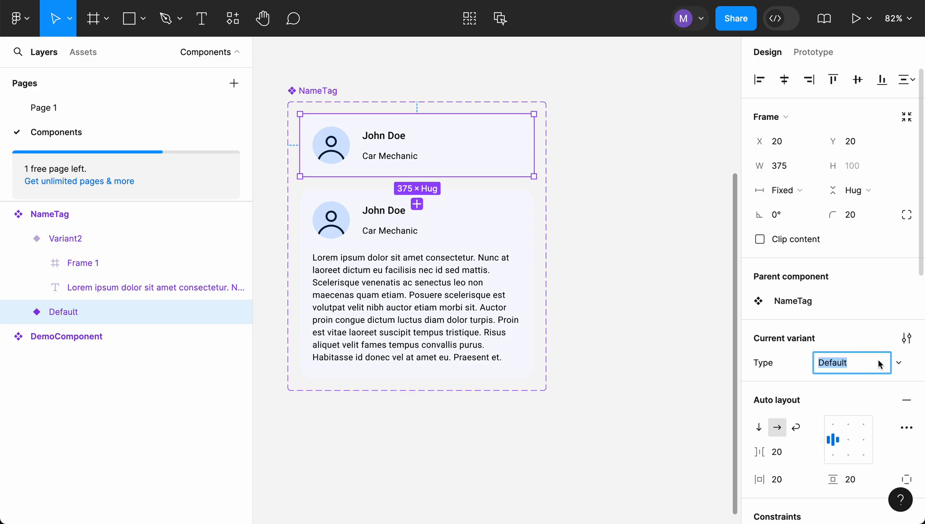
text(Short)
key(Return)
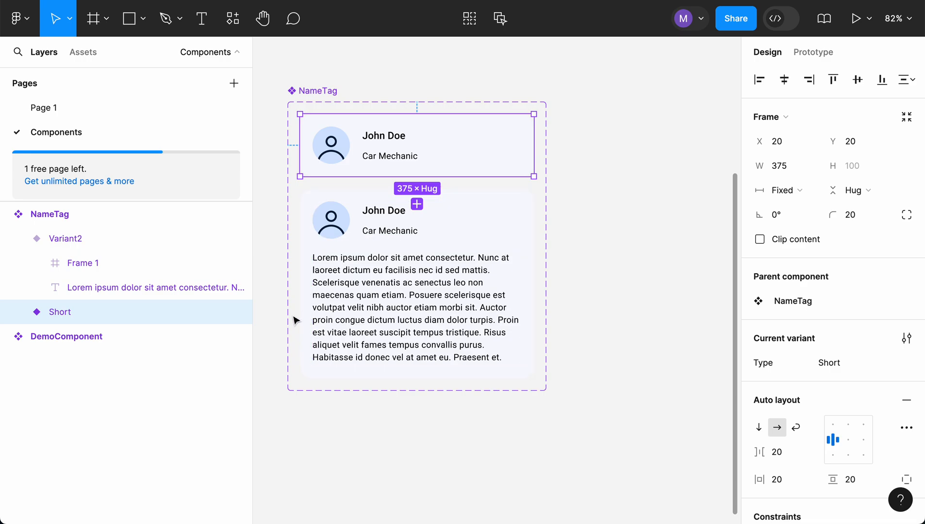
- Set the Type value of Variant2 to "Long"
click(69, 240)
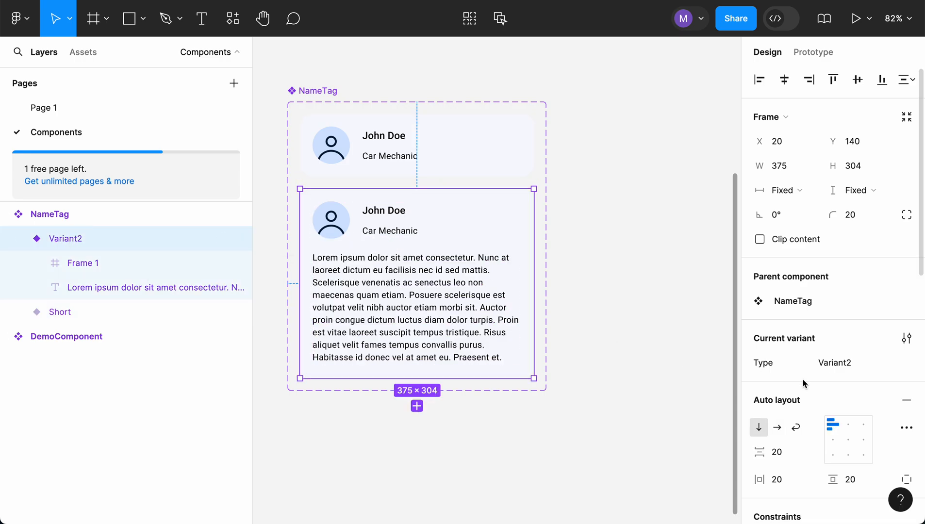
click(834, 365)
text(Long)
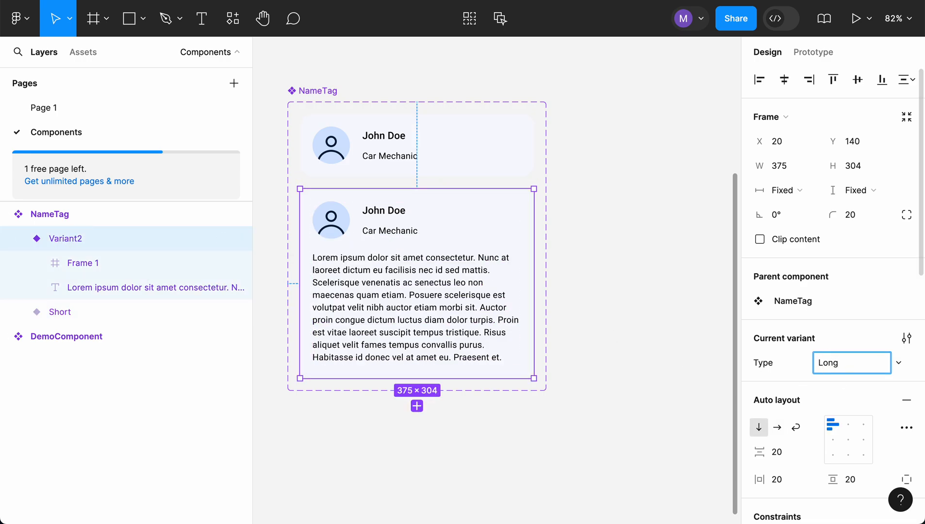
key(Return)
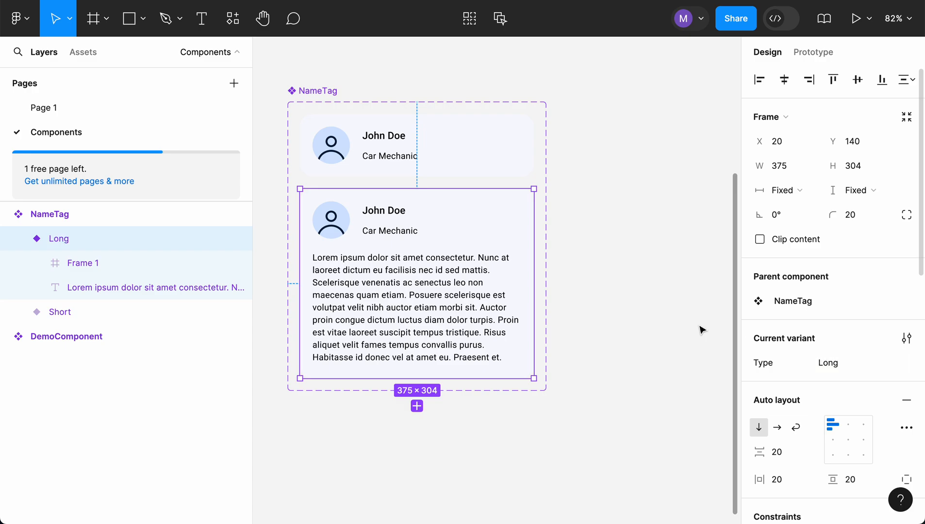